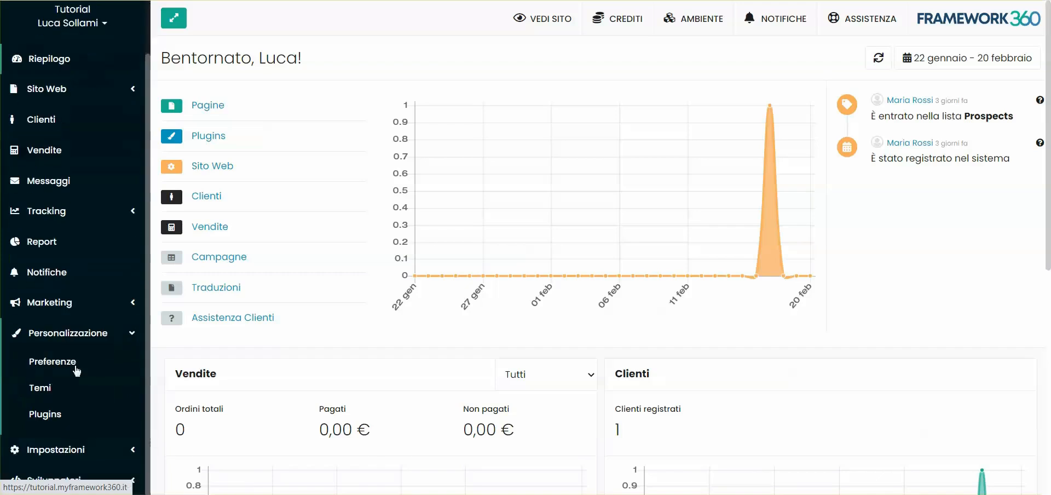
- Open the plugin catalogue and search it for "fattu"
click(42, 412)
click(253, 113)
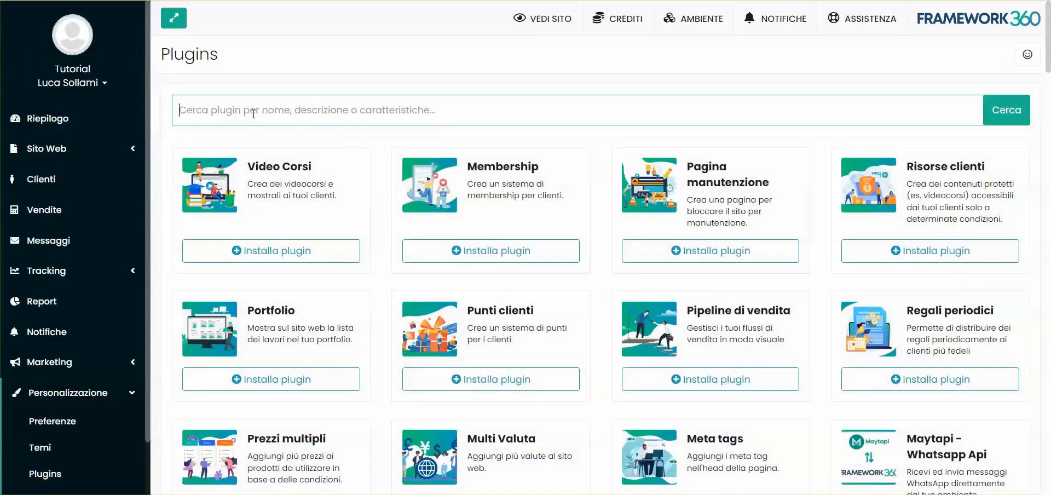
text(fattu)
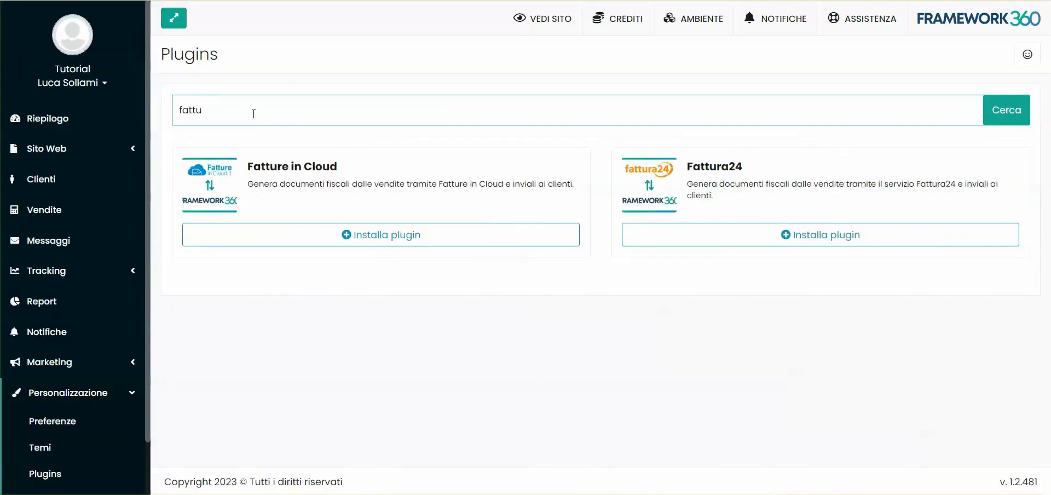
- Install the Fatture in Cloud plugin and authorise it by signing in with the prefilled Fatture in Cloud account
click(415, 234)
click(853, 179)
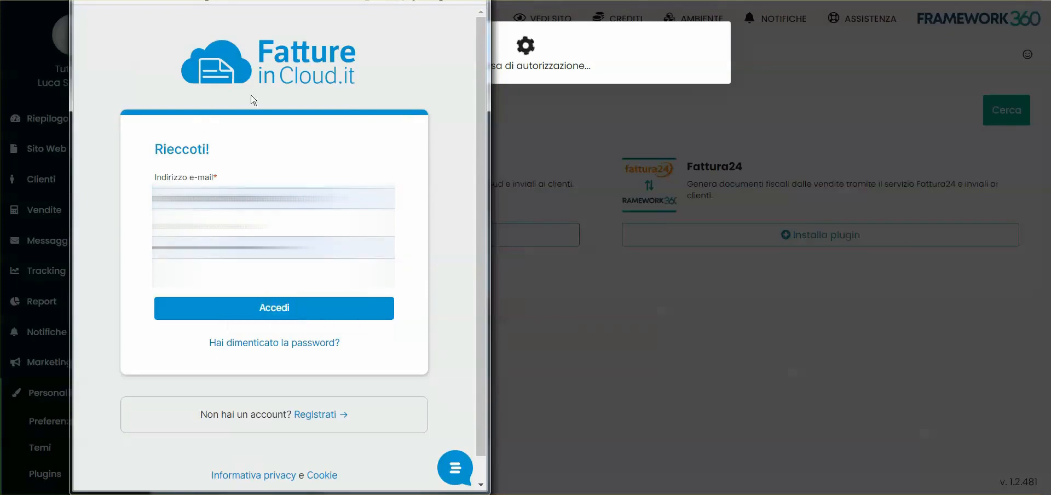
click(289, 311)
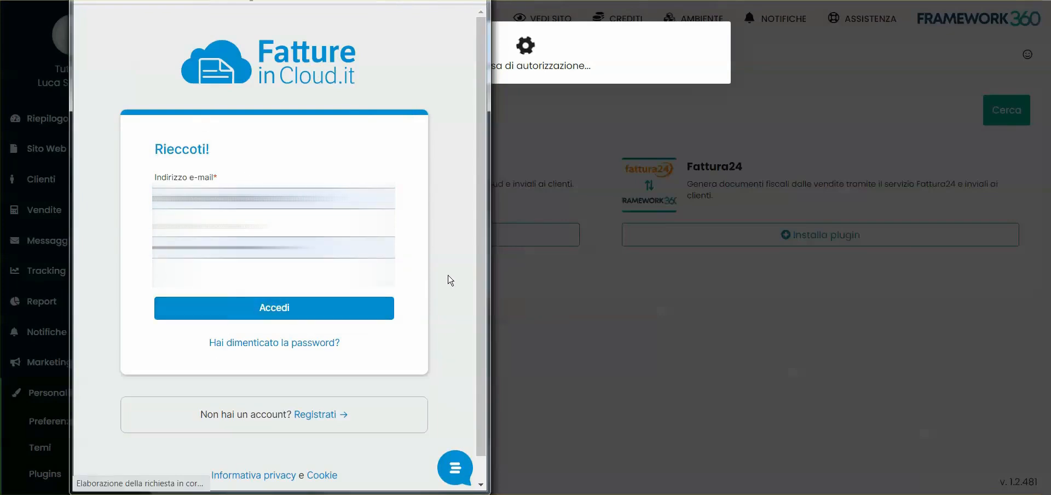
click(310, 300)
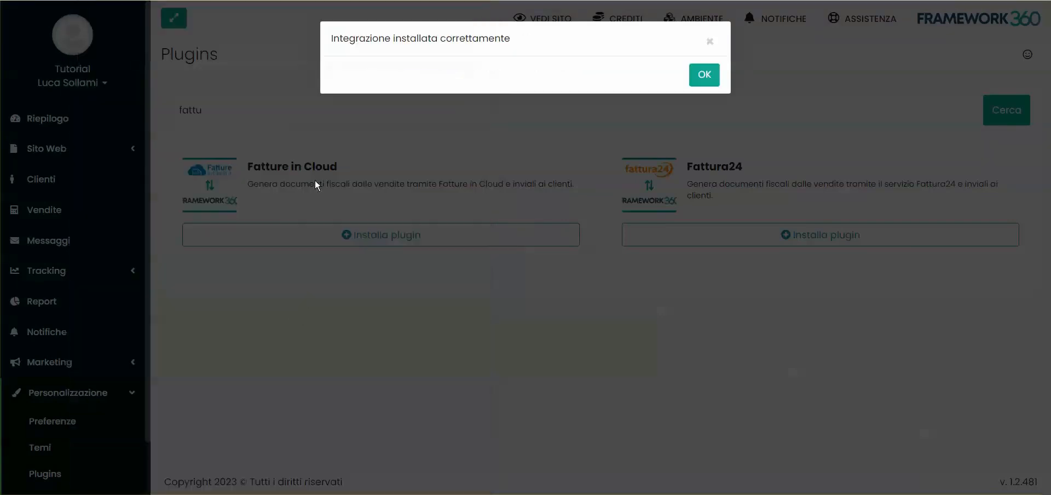
click(705, 75)
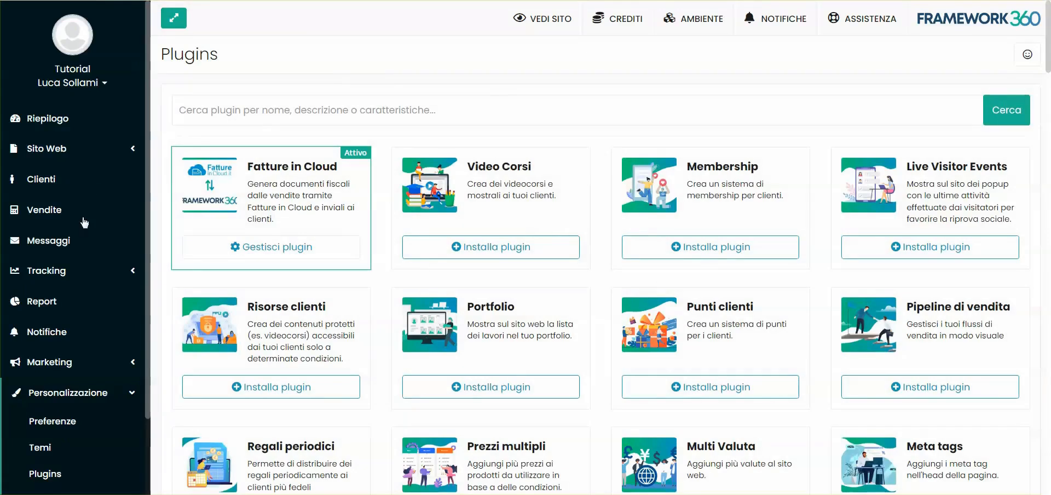
- Open the Fatture in Cloud plugin preferences and look over the available configuration sections
scroll(77, 219, down, 2)
click(52, 421)
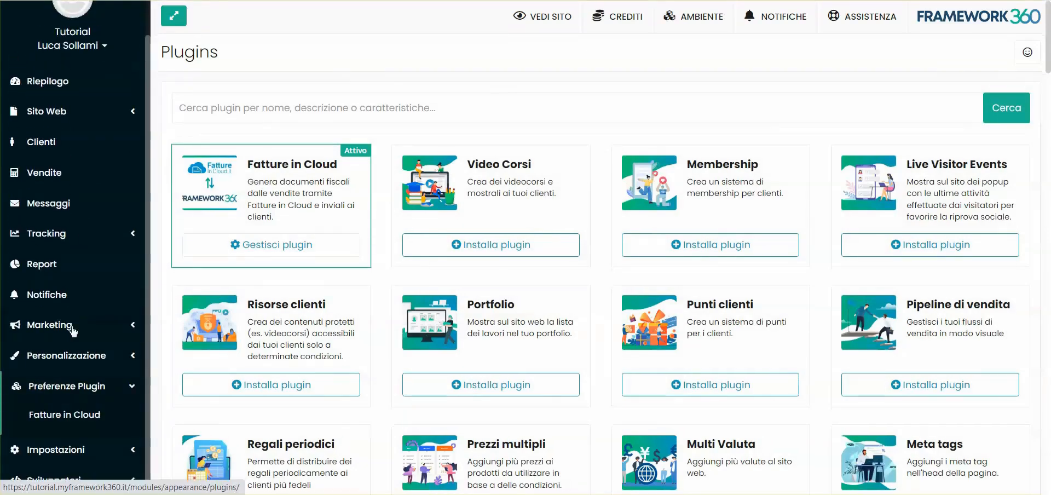
scroll(66, 419, down, 3)
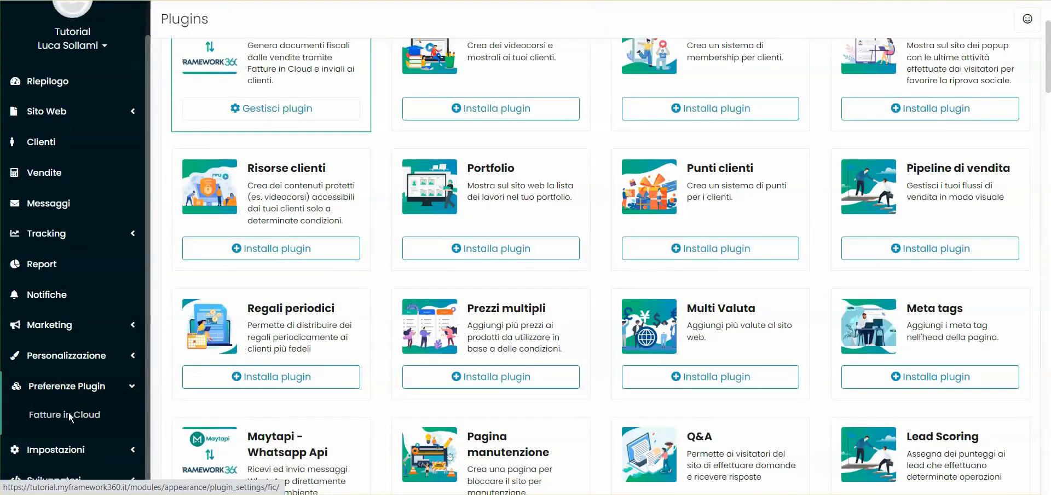
click(70, 417)
scroll(528, 205, down, 10)
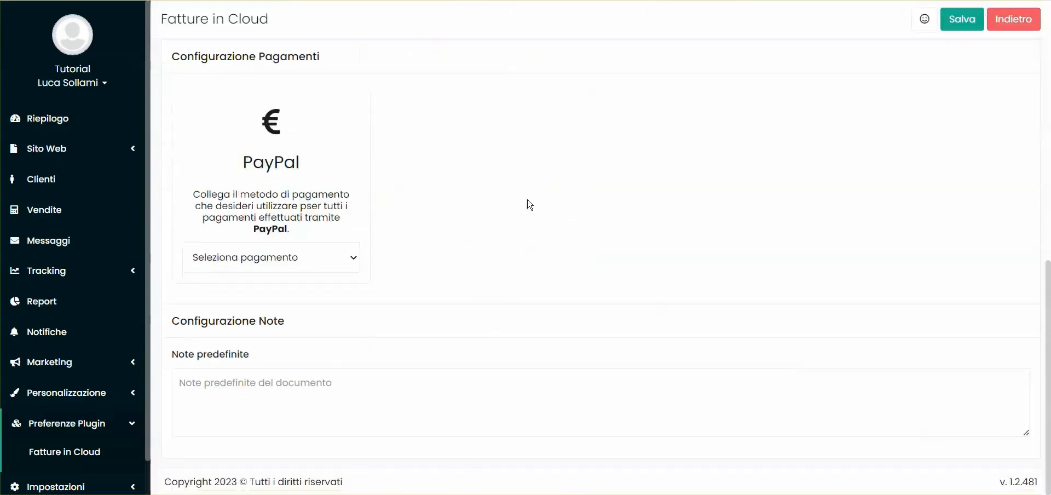
scroll(528, 204, up, 9)
scroll(514, 313, up, 1)
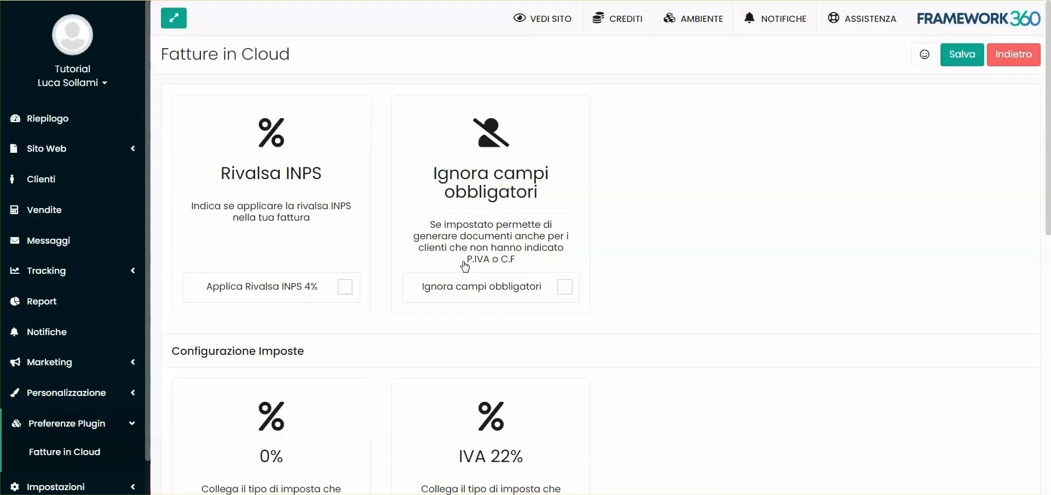
- Examine the tax types that can be linked to products taxed at 0%
scroll(710, 207, down, 5)
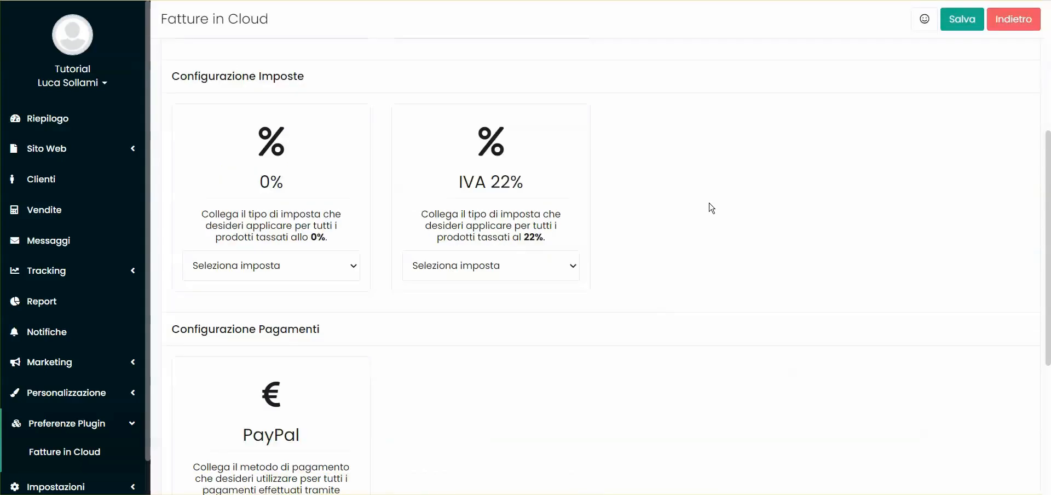
scroll(709, 206, down, 1)
scroll(548, 197, up, 1)
click(242, 264)
scroll(295, 212, up, 5)
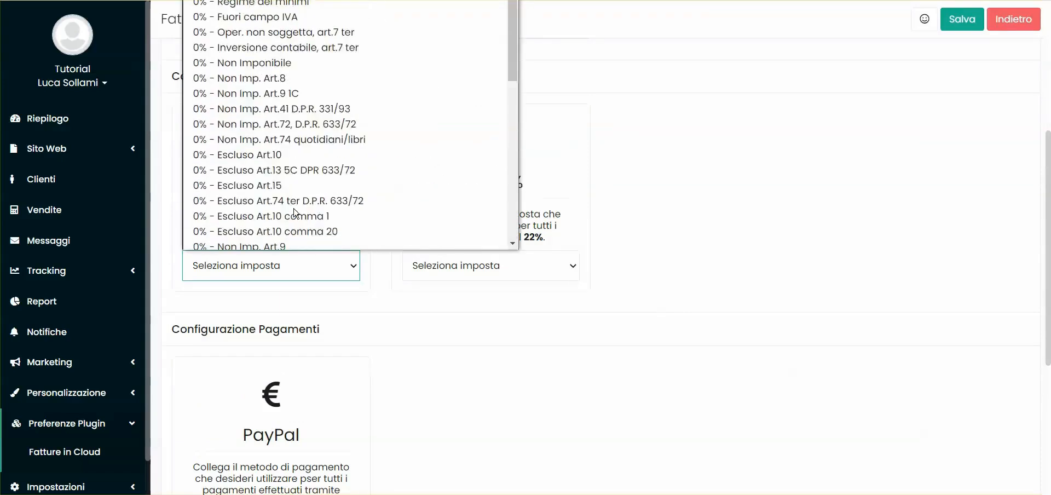
scroll(312, 109, down, 2)
scroll(328, 145, up, 4)
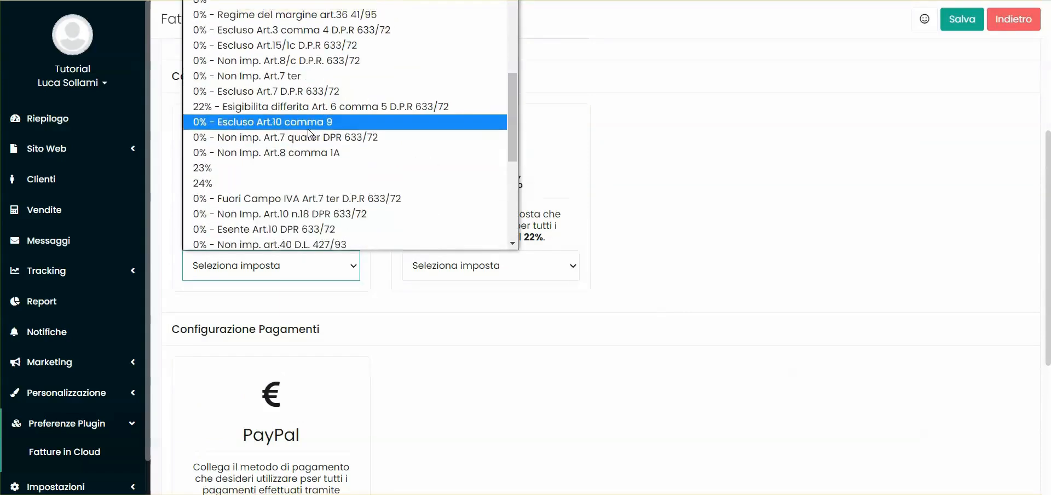
scroll(263, 153, down, 4)
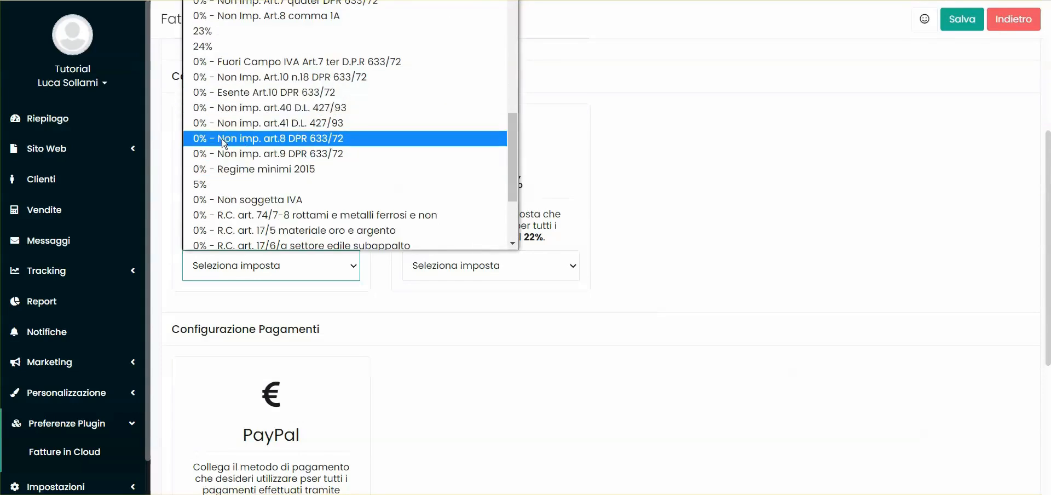
scroll(240, 107, up, 5)
- Examine the tax types that can be linked to products taxed at 22%, and view the payment and note configuration sections
click(491, 266)
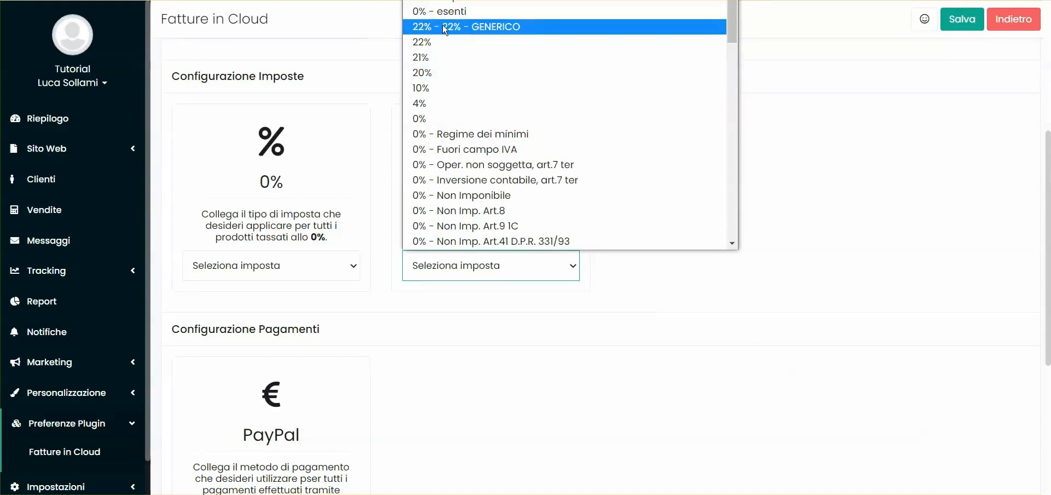
scroll(487, 136, down, 5)
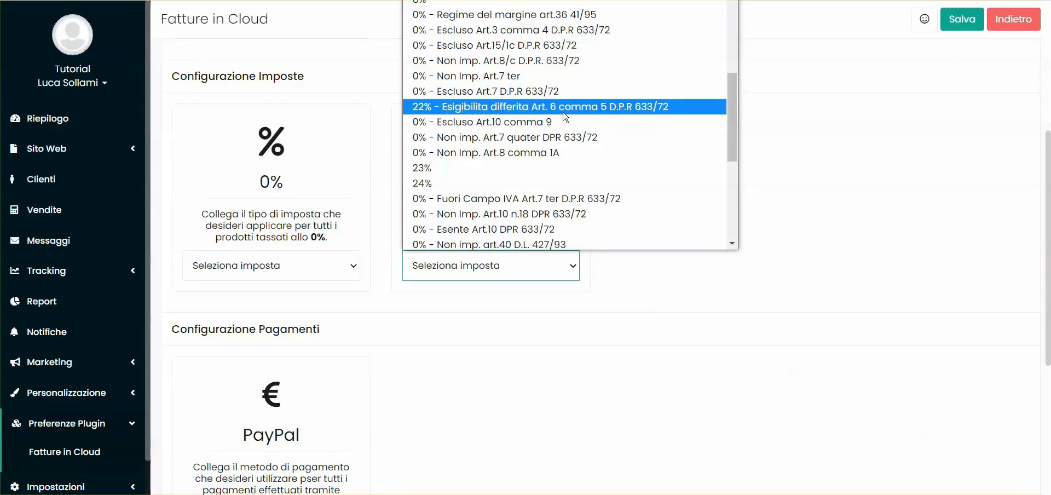
scroll(802, 127, up, 5)
scroll(712, 153, down, 6)
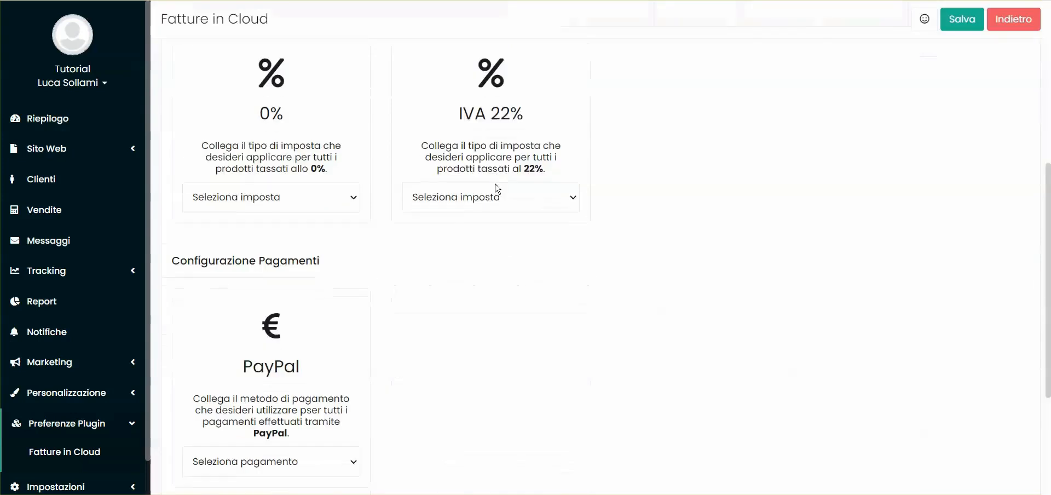
scroll(622, 163, up, 3)
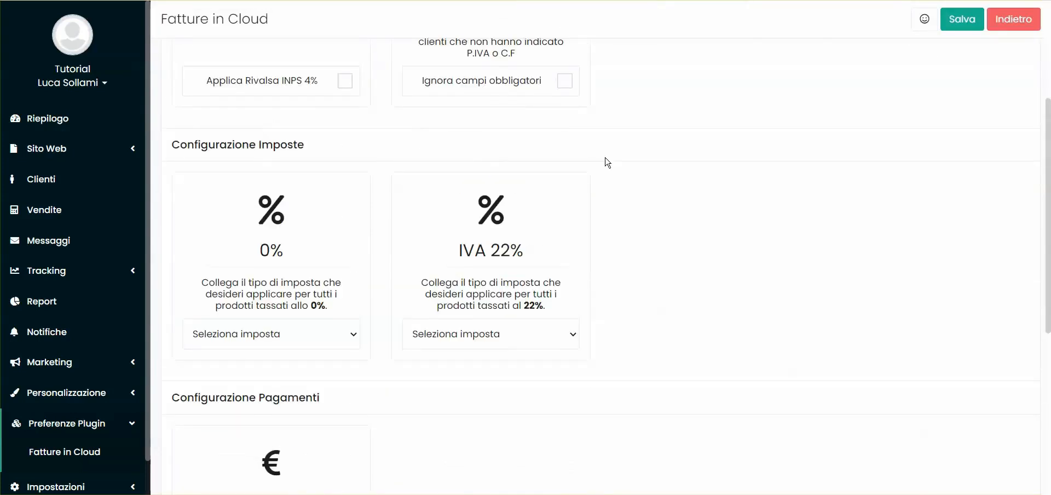
scroll(607, 162, down, 3)
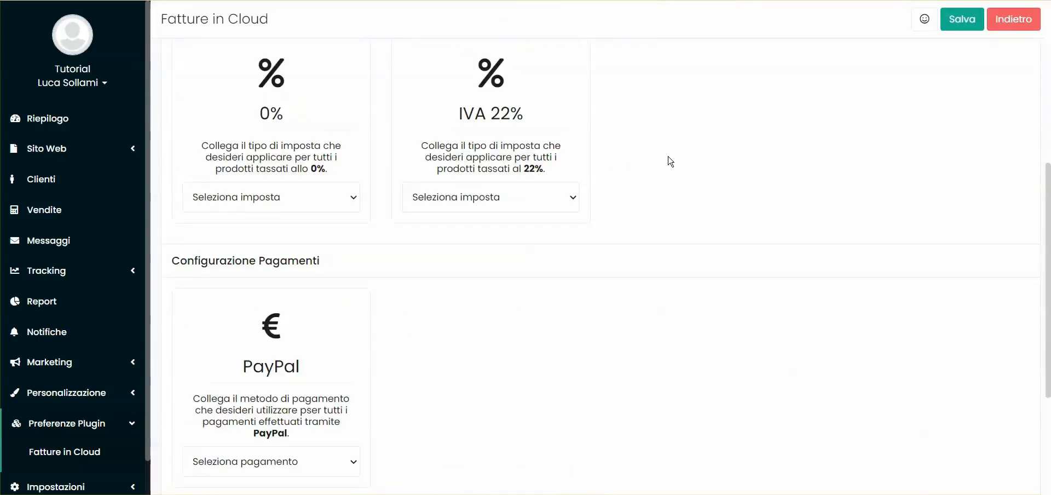
scroll(670, 161, down, 4)
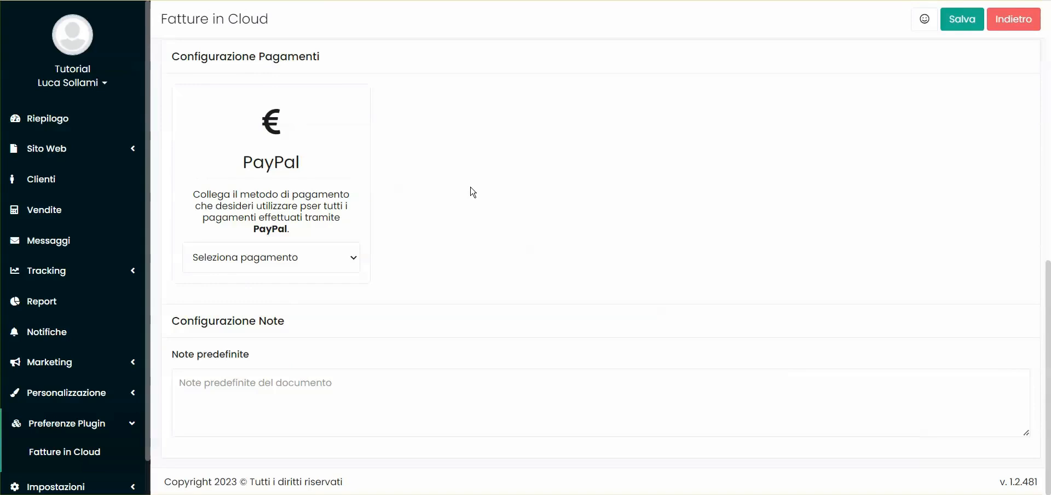
scroll(75, 321, down, 1)
- Open the sales payment settings and review the web payment methods, including the name given to PayPal
click(54, 446)
scroll(55, 329, down, 4)
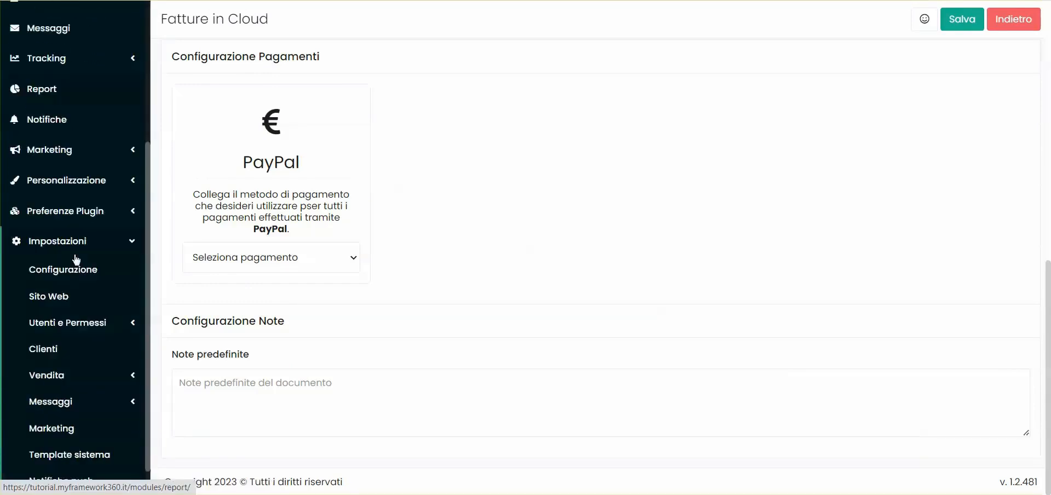
click(38, 339)
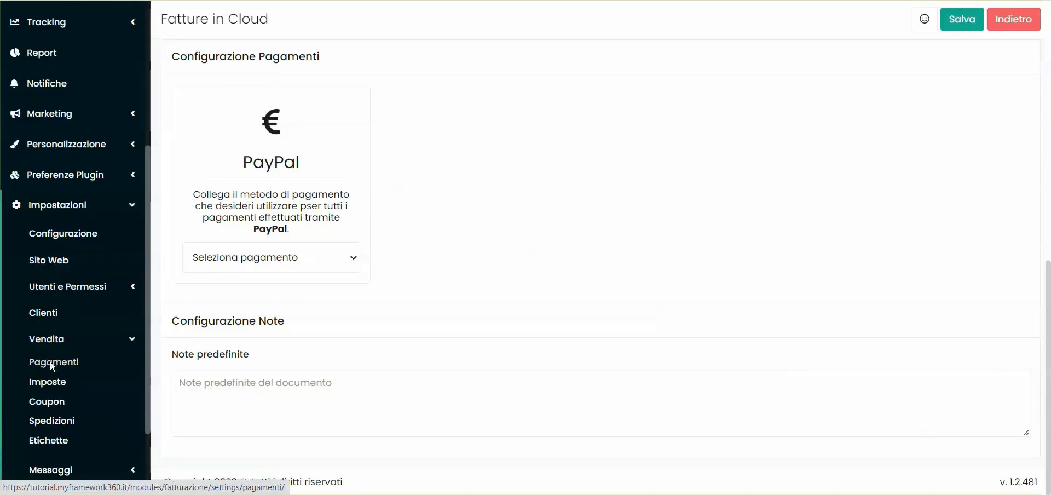
click(52, 364)
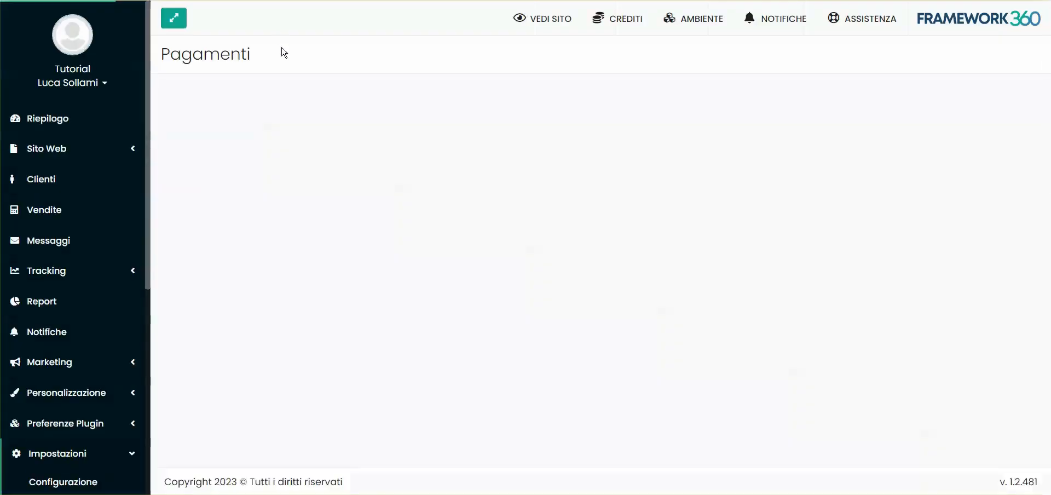
click(327, 104)
double_click(199, 249)
scroll(246, 159, down, 1)
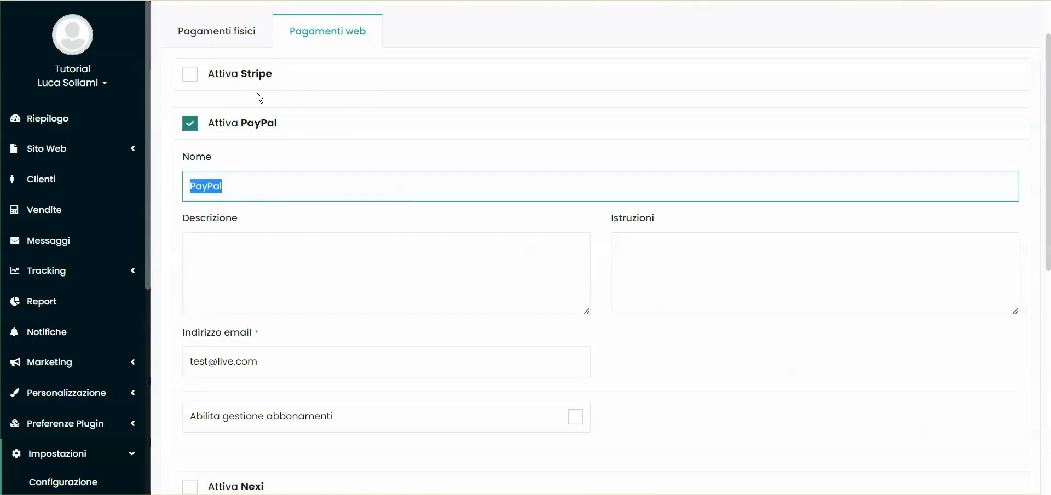
scroll(262, 104, down, 7)
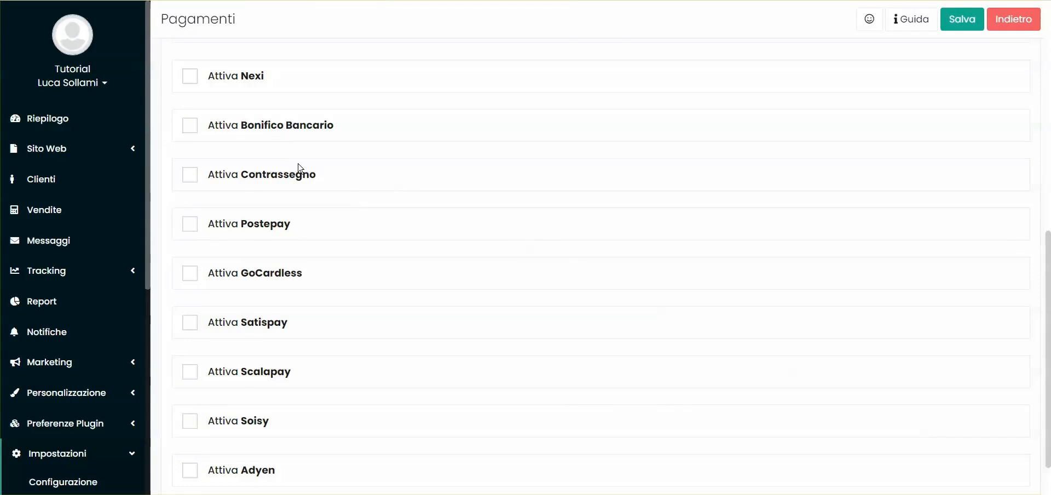
scroll(299, 175, down, 1)
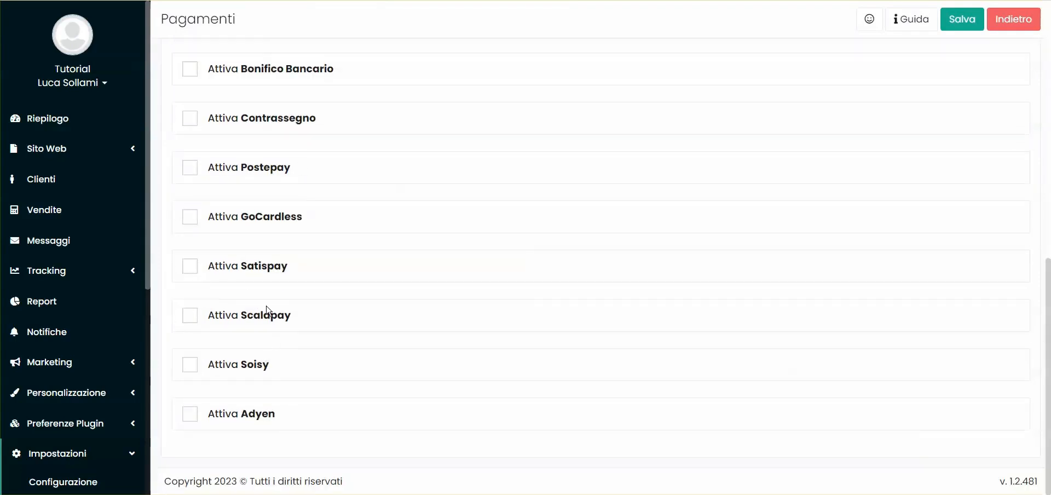
scroll(356, 274, up, 5)
scroll(328, 301, down, 2)
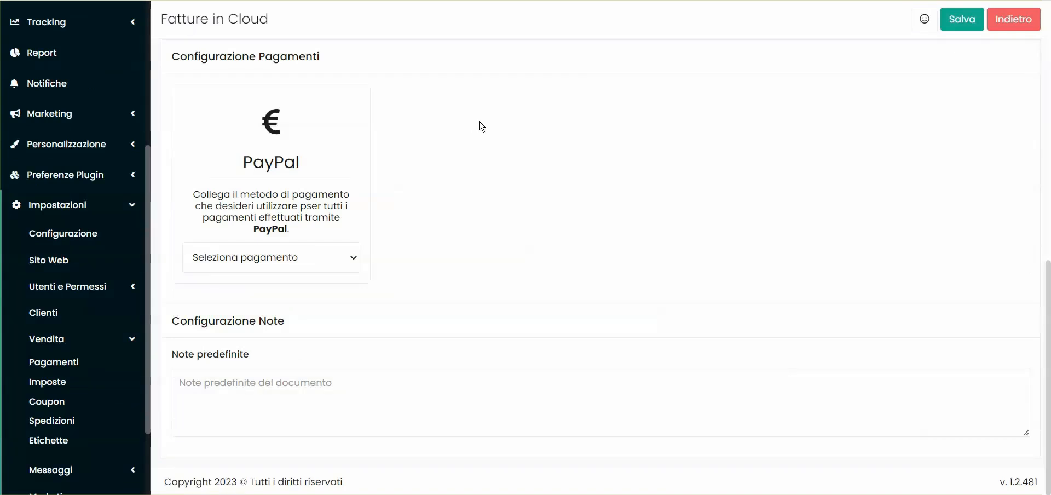
- Link PayPal payments to the PayPal payment method in the Fatture in Cloud payment configuration
click(273, 259)
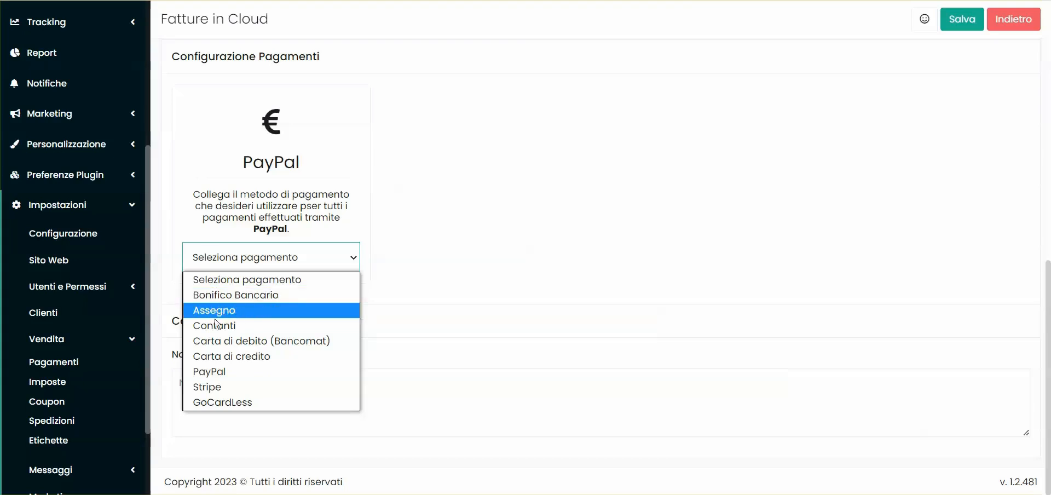
click(549, 254)
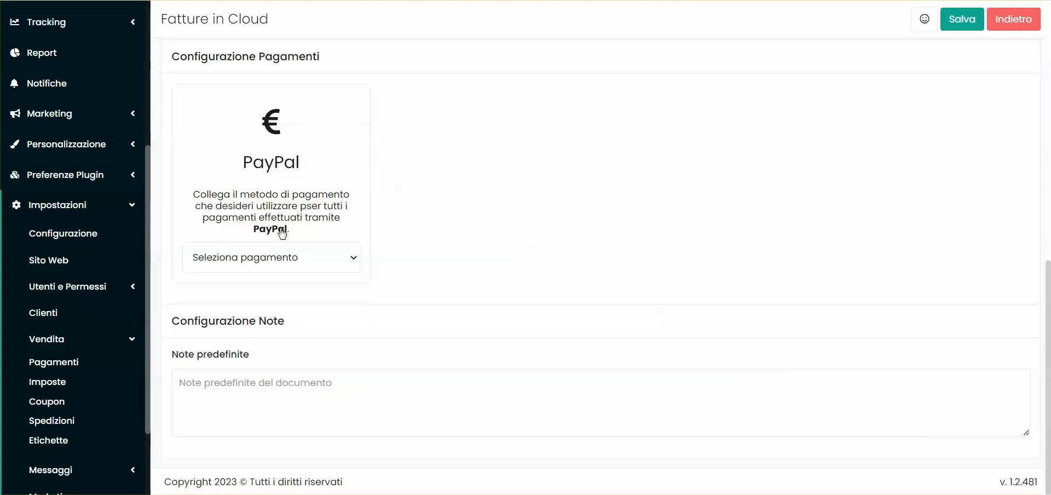
click(276, 255)
click(223, 368)
click(582, 279)
- Enter "Note personalizzate da Framework360." as the default document note and save the Fatture in Cloud settings
click(239, 393)
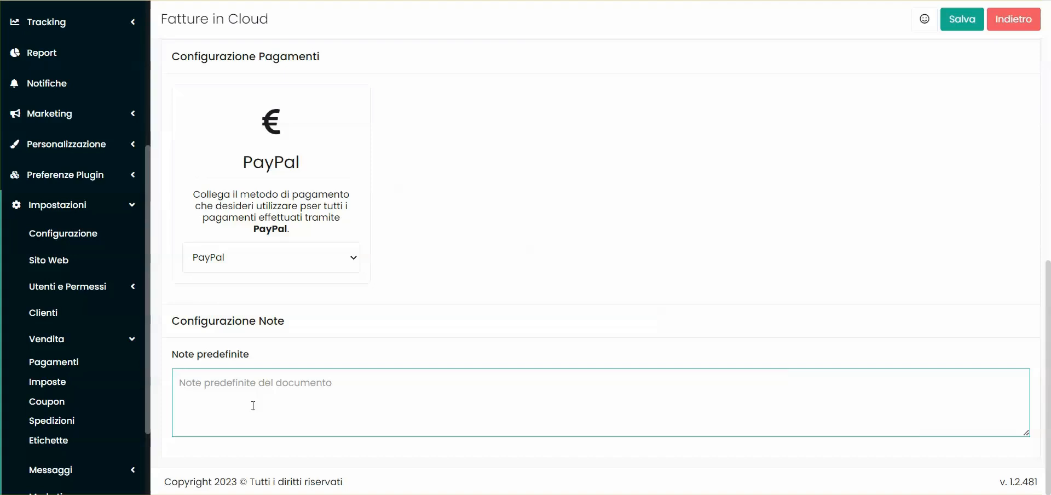
text(Note personalizzate da Framework360.)
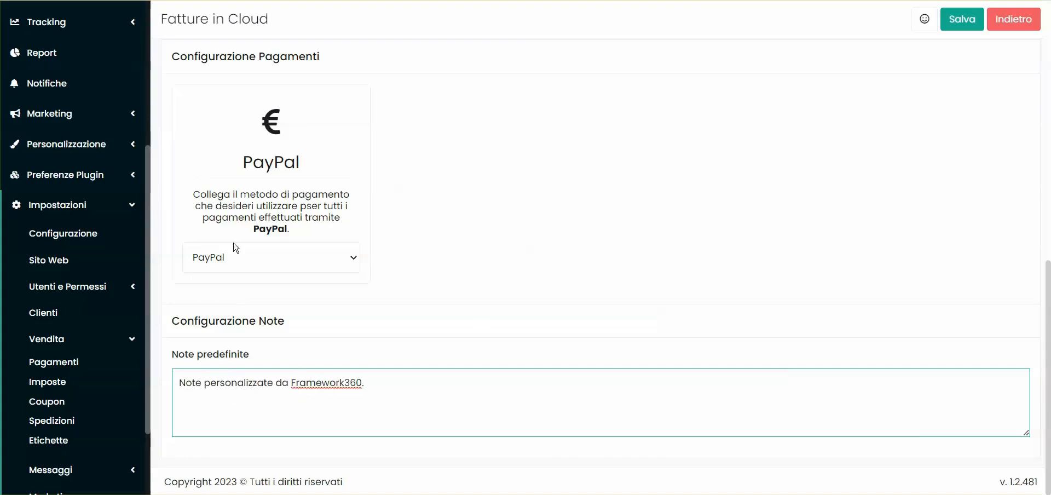
scroll(77, 134, up, 4)
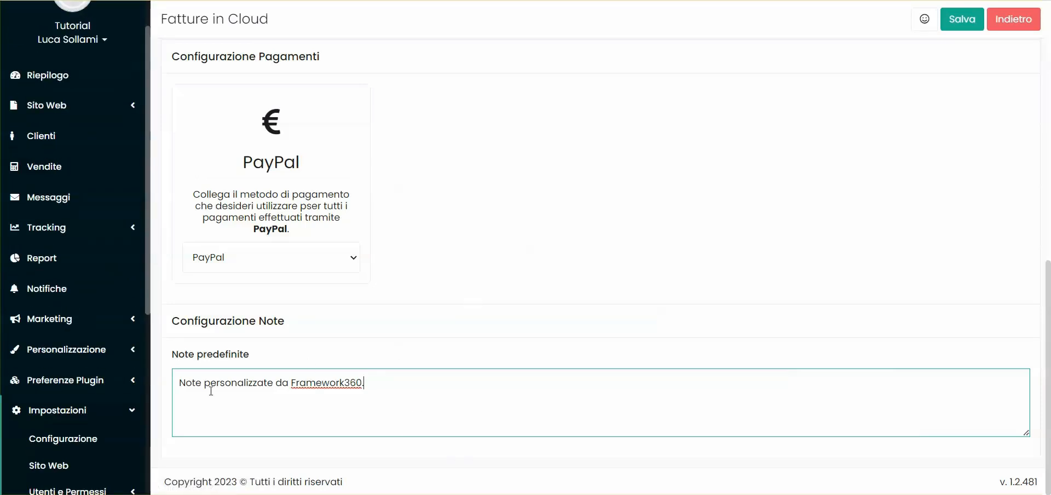
drag(181, 387, 366, 384)
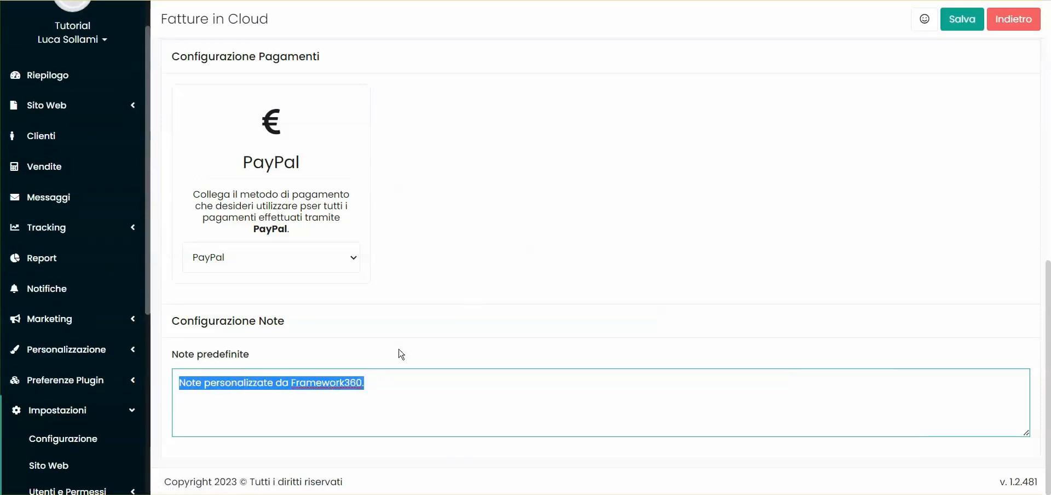
click(525, 302)
click(970, 22)
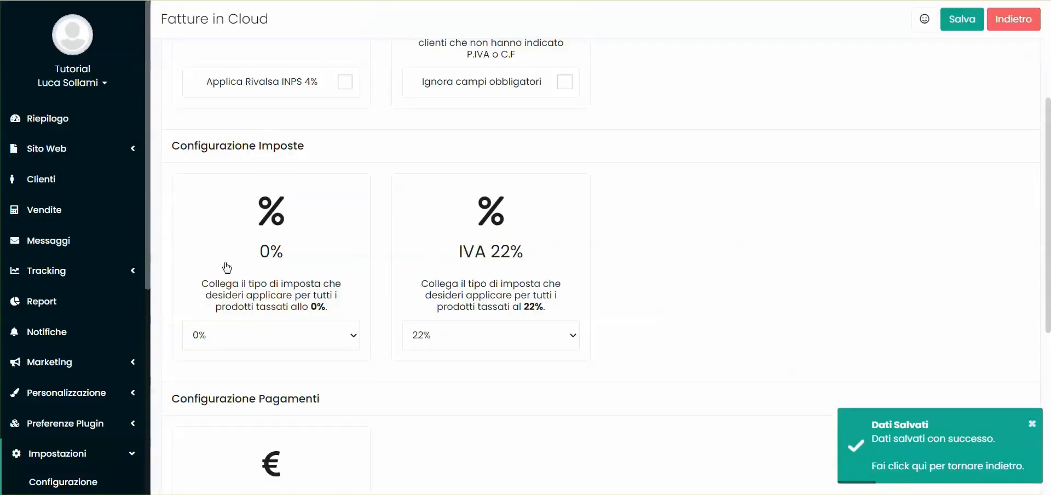
scroll(455, 268, down, 3)
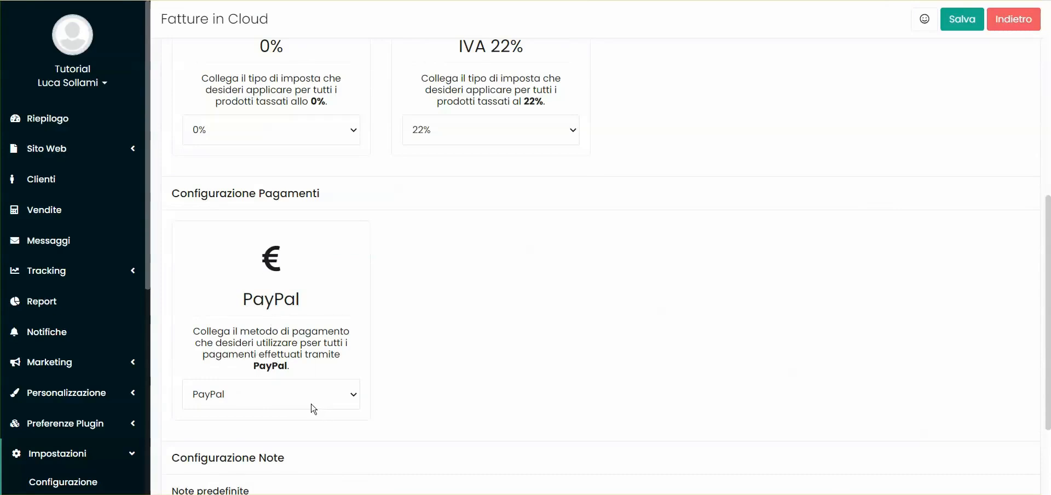
- Enable the option to ignore mandatory fields and save the Fatture in Cloud settings
scroll(586, 314, up, 6)
click(564, 286)
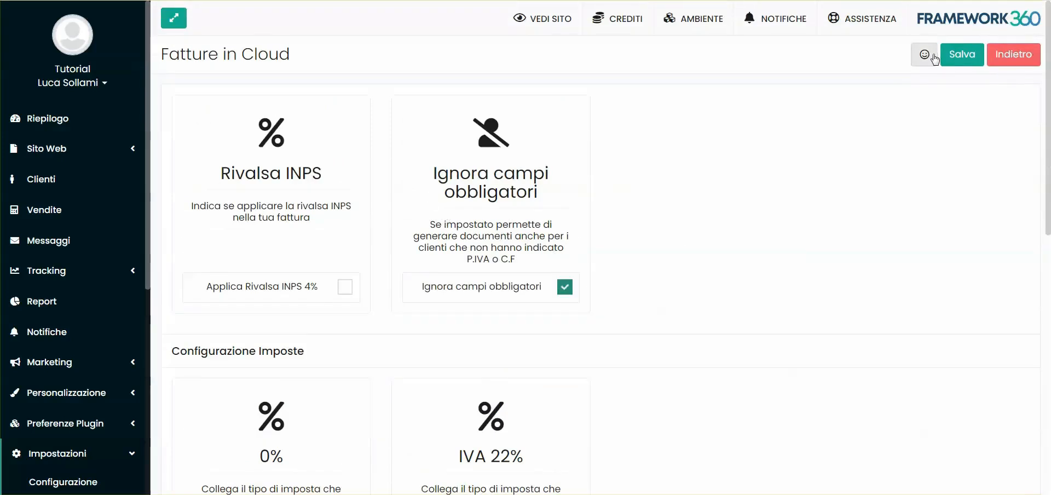
click(972, 57)
- Open the demo customer's completed sale and go to its Fatture in Cloud section
click(64, 214)
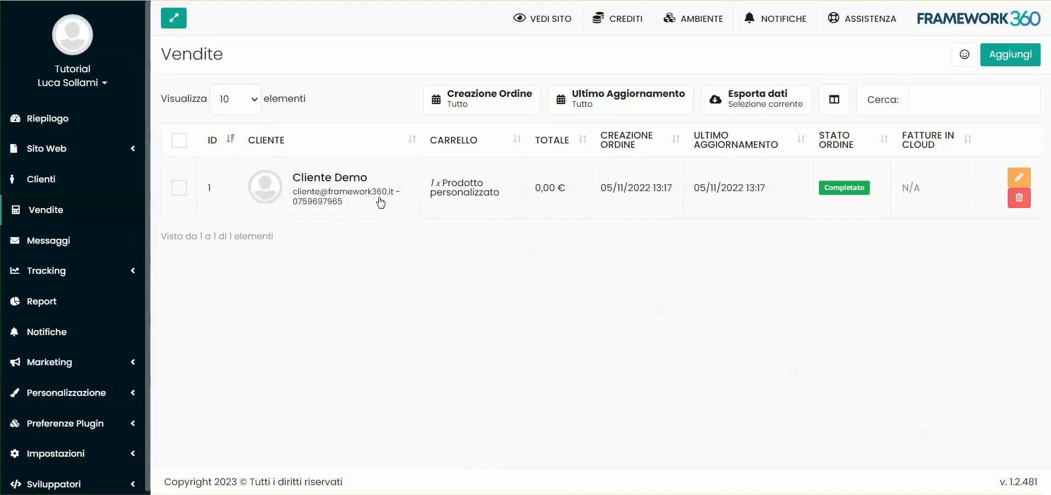
click(420, 184)
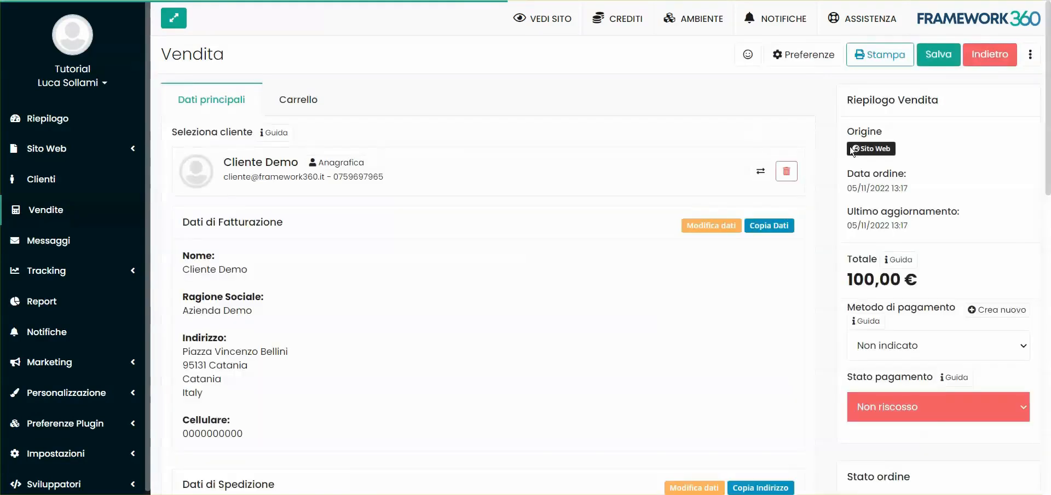
scroll(897, 163, down, 6)
scroll(898, 164, down, 8)
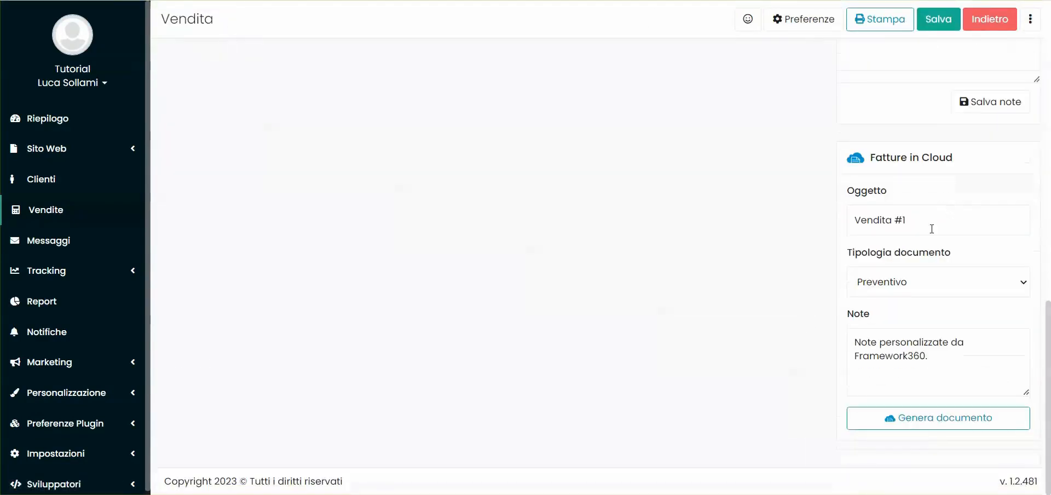
- Try changing the Fatture in Cloud document subject to "Vendita n.1"
drag(867, 159, 966, 160)
click(966, 161)
drag(848, 221, 895, 220)
click(935, 218)
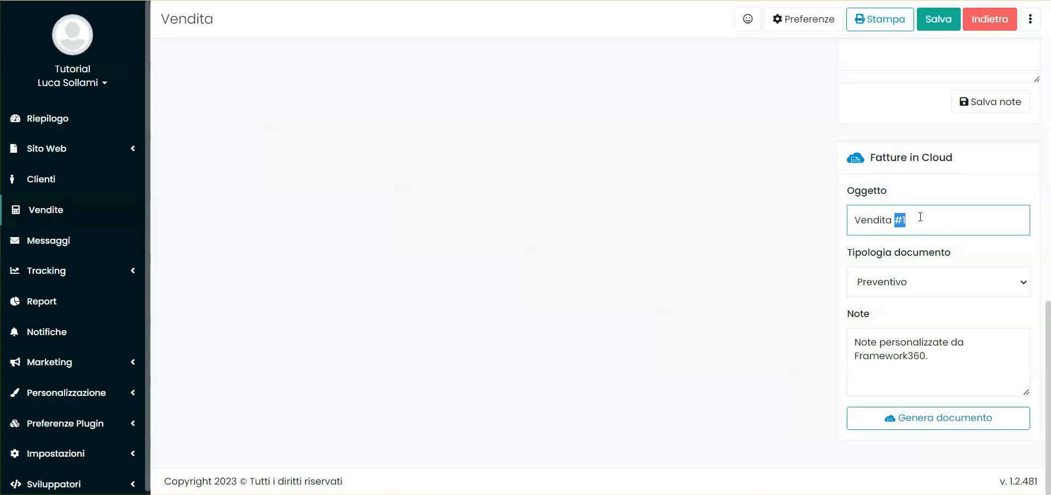
text(n.1)
- Check the available document types and the prefilled note, and generate the document as a Preventivo
click(869, 283)
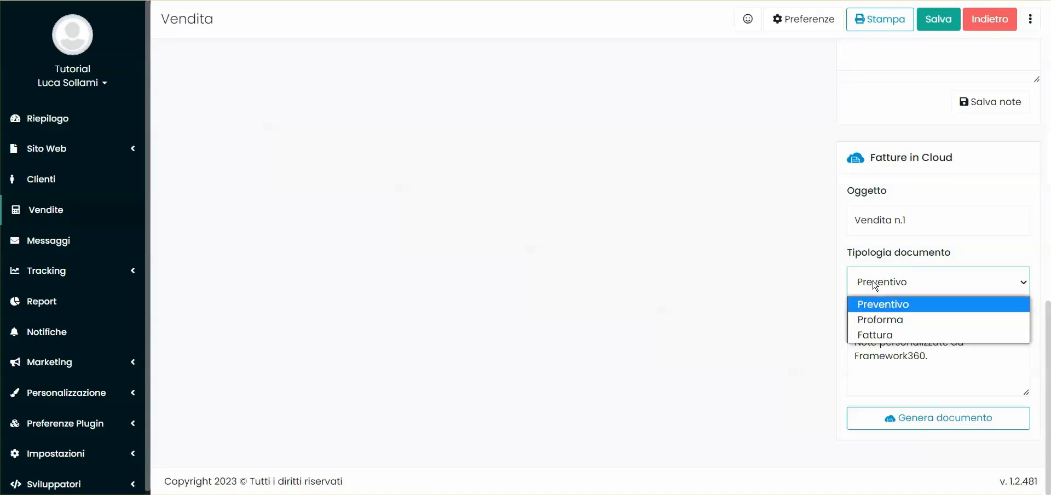
click(810, 363)
drag(931, 362, 786, 330)
click(779, 332)
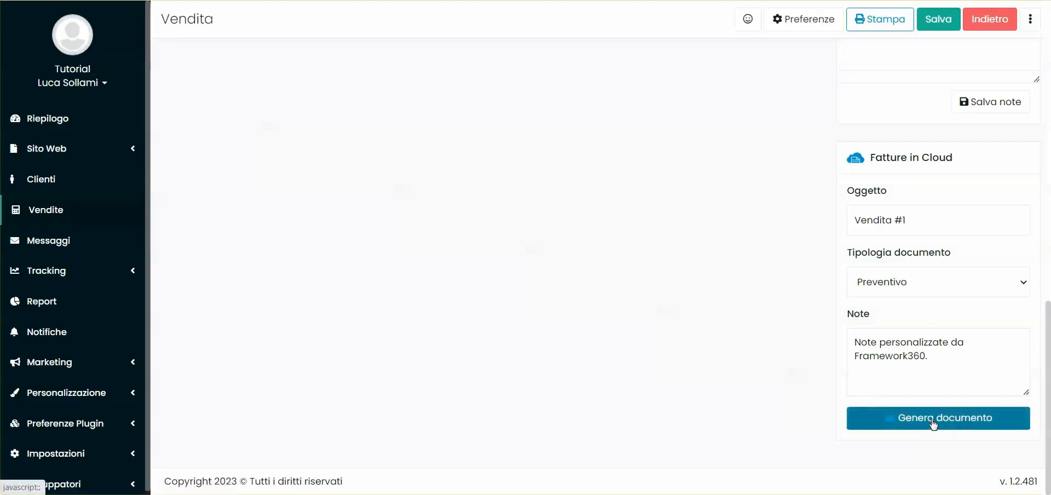
click(933, 423)
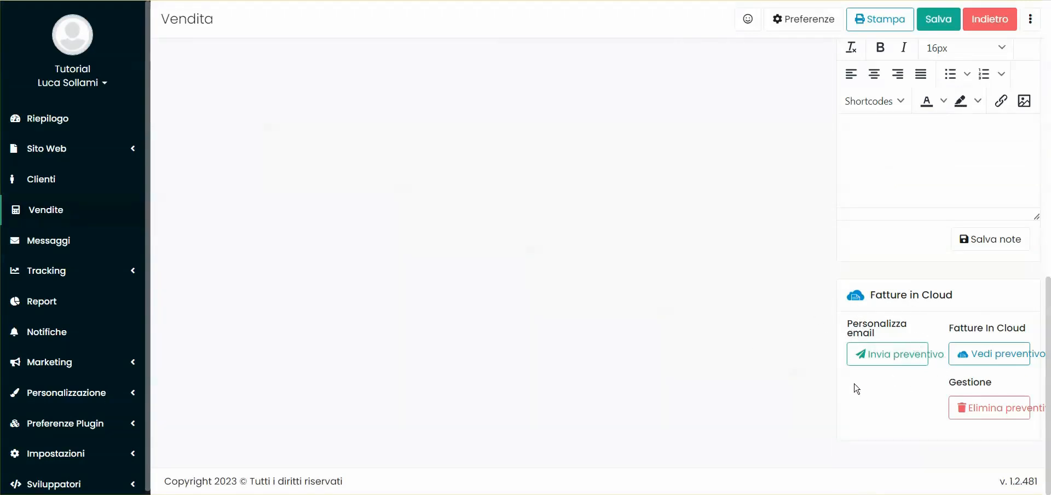
- Open the generated quote in Fatture in Cloud and check its number and recipient details
click(989, 363)
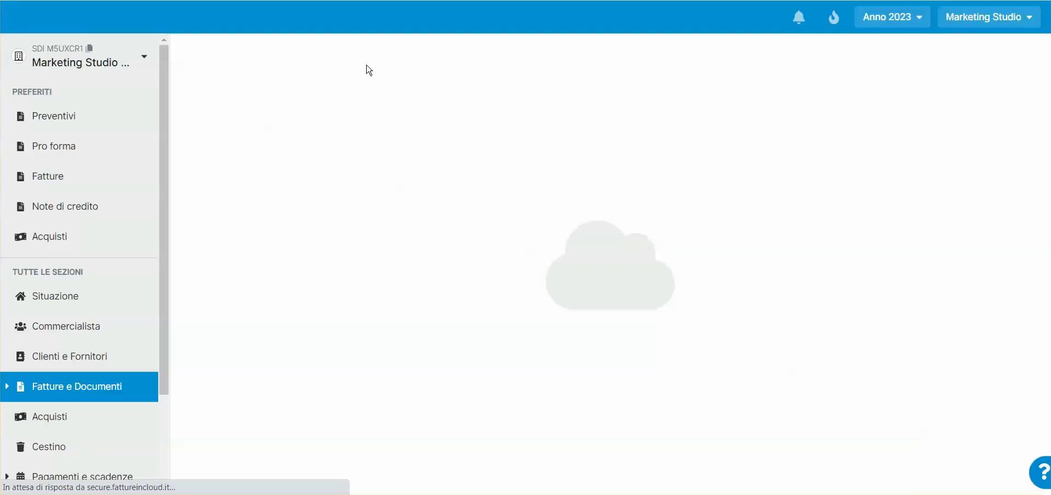
scroll(504, 215, down, 3)
drag(759, 130, 862, 132)
click(838, 174)
scroll(788, 255, down, 1)
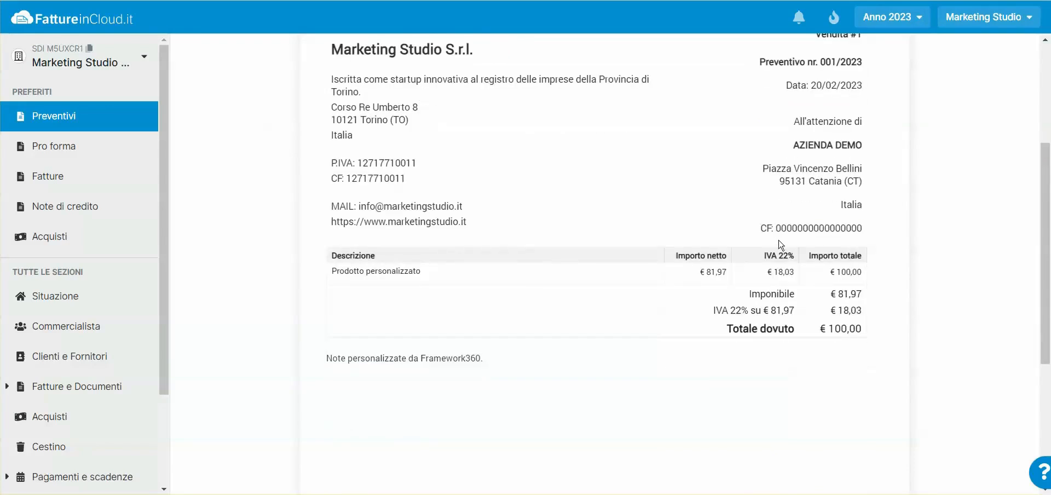
- Examine the customer's tax code and the product line in the generated quote
drag(776, 228, 865, 230)
click(863, 227)
double_click(809, 230)
click(806, 252)
double_click(798, 232)
click(835, 250)
drag(335, 272, 665, 285)
click(665, 285)
- Review the whole quote preview down to its custom note, and return to the sale in Framework360
scroll(574, 323, up, 4)
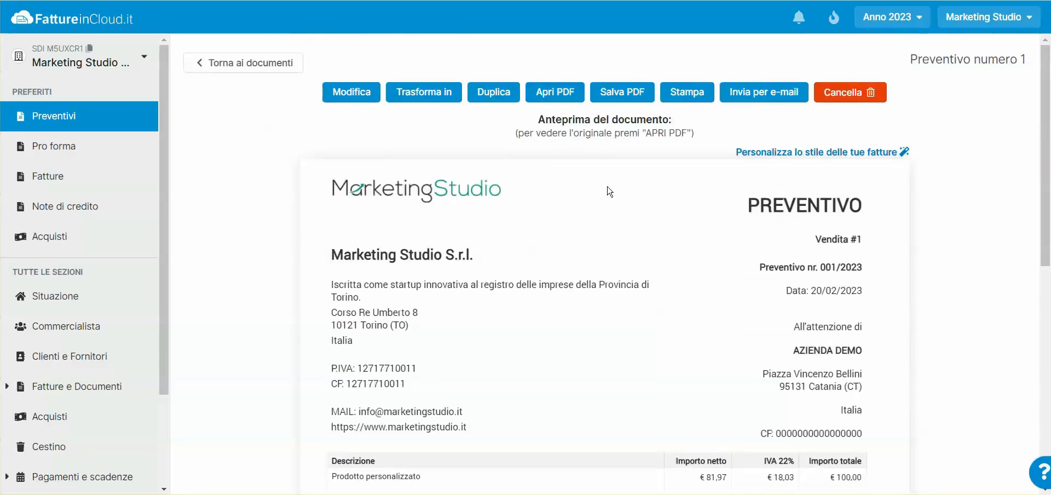
scroll(610, 191, down, 4)
scroll(351, 204, down, 3)
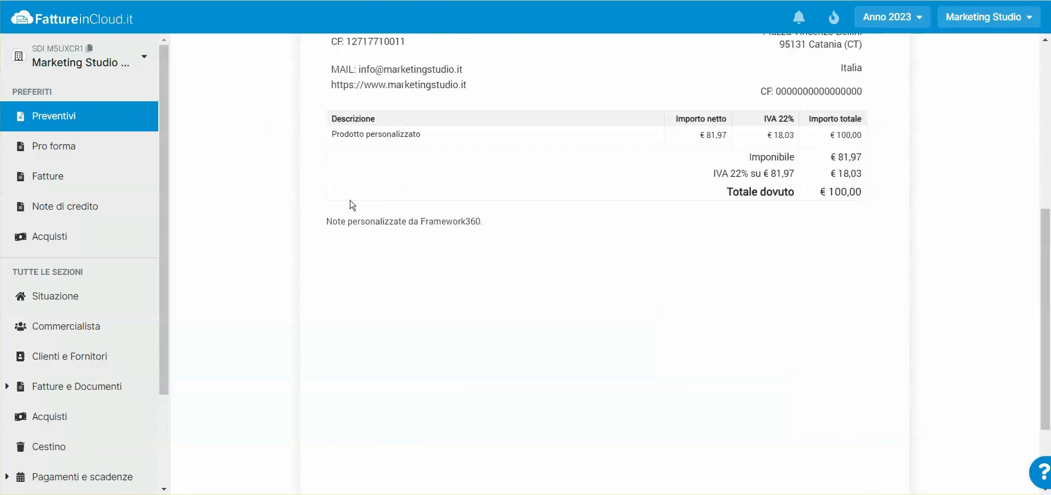
drag(327, 221, 503, 224)
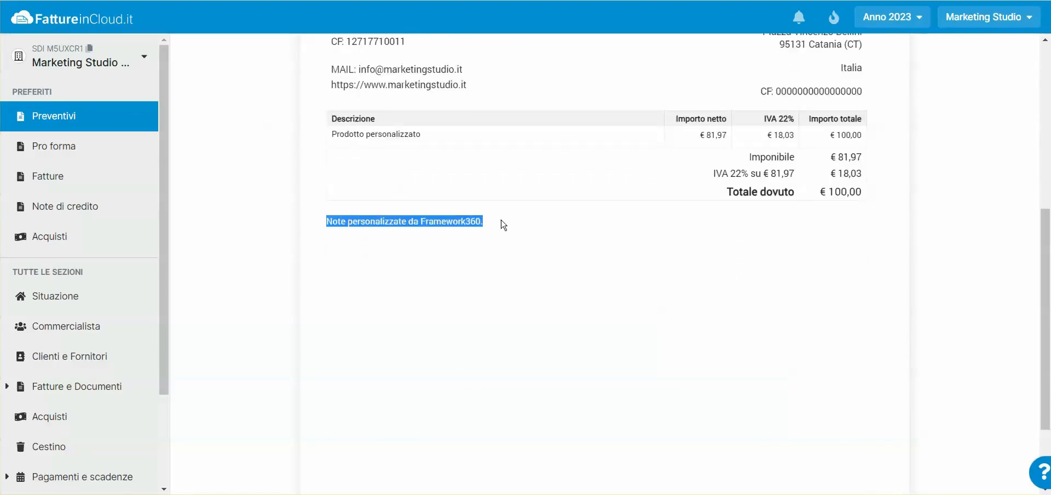
click(503, 225)
scroll(556, 226, down, 2)
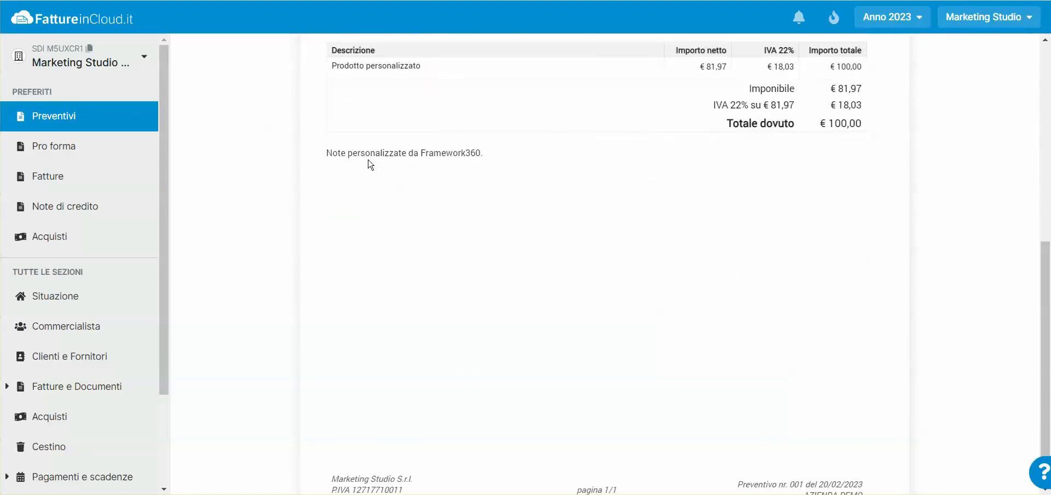
key(ctrl+w)
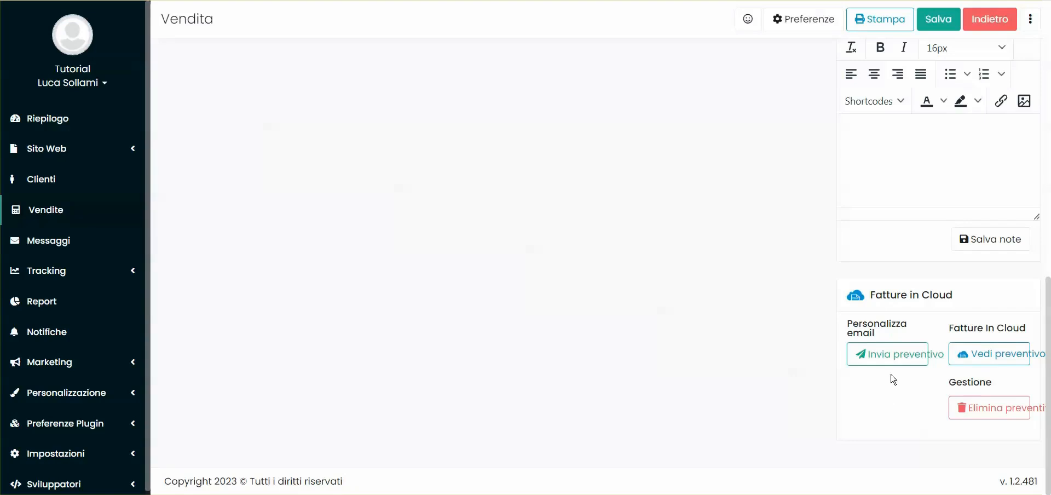
- Open the form for emailing the quote, enable its SMS notification, and review the SMS text and email recipient
click(882, 359)
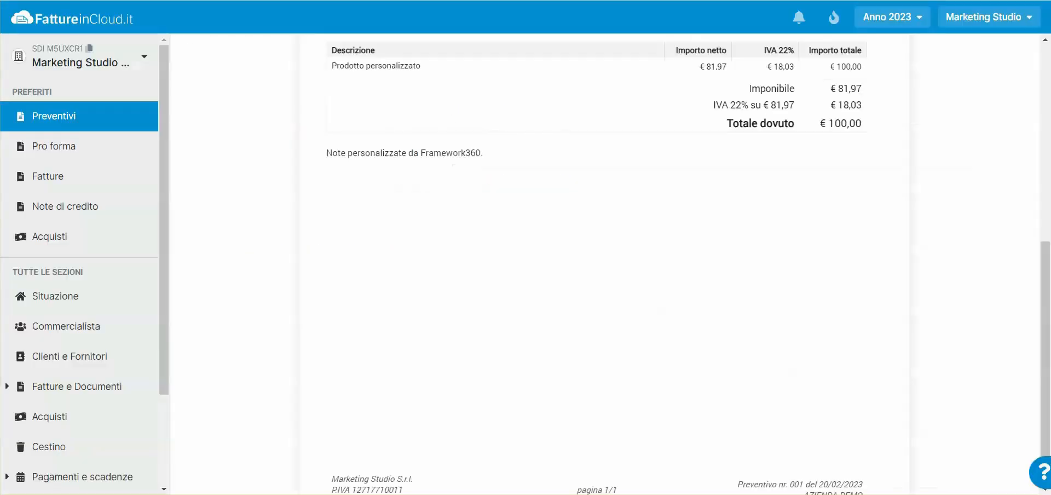
scroll(604, 273, up, 5)
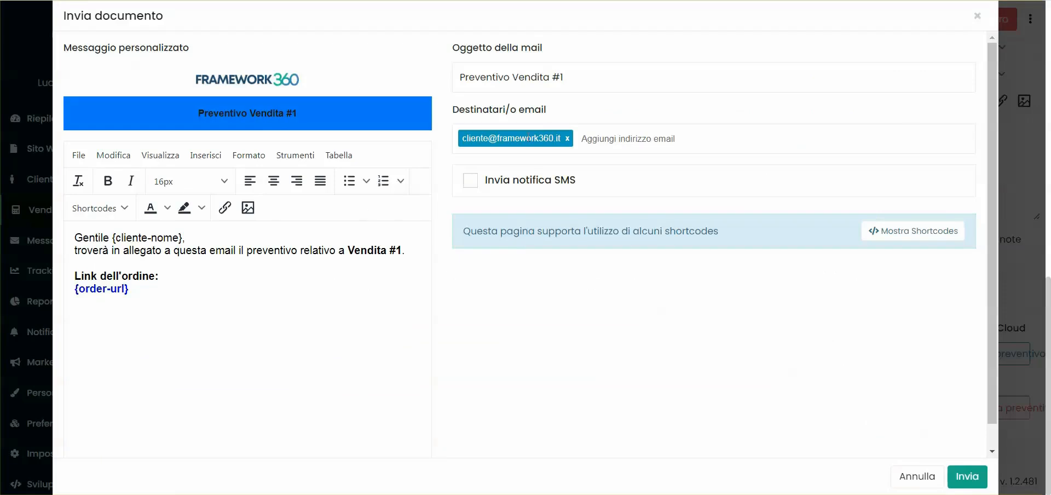
click(470, 180)
drag(473, 365, 748, 390)
click(790, 394)
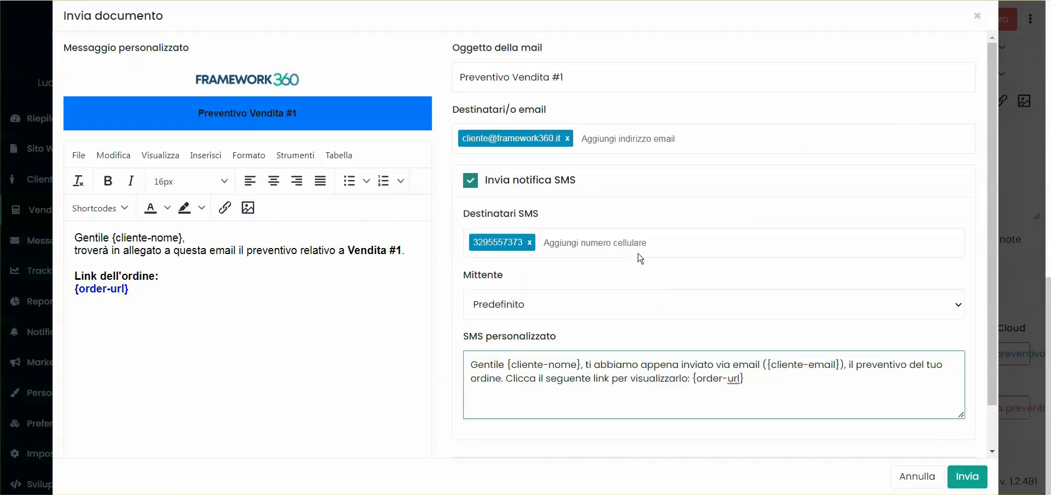
click(463, 143)
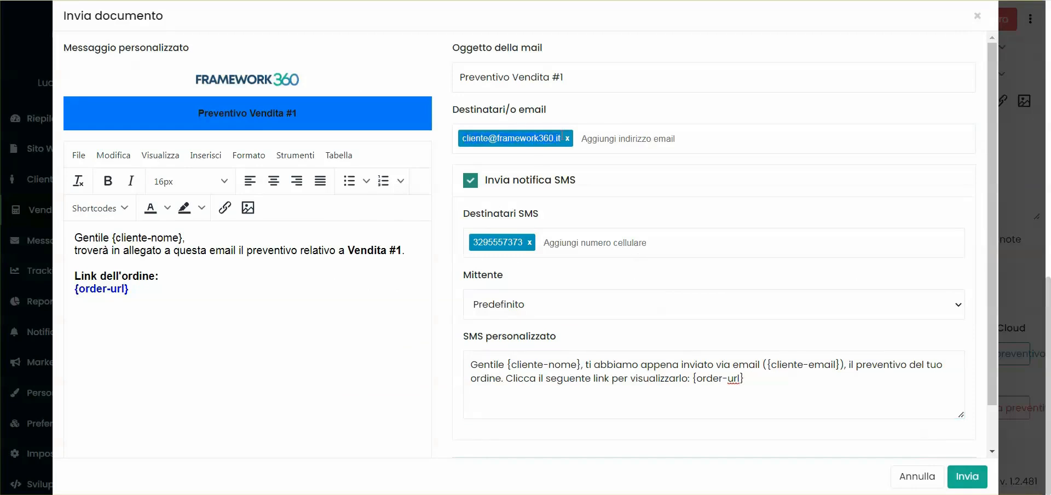